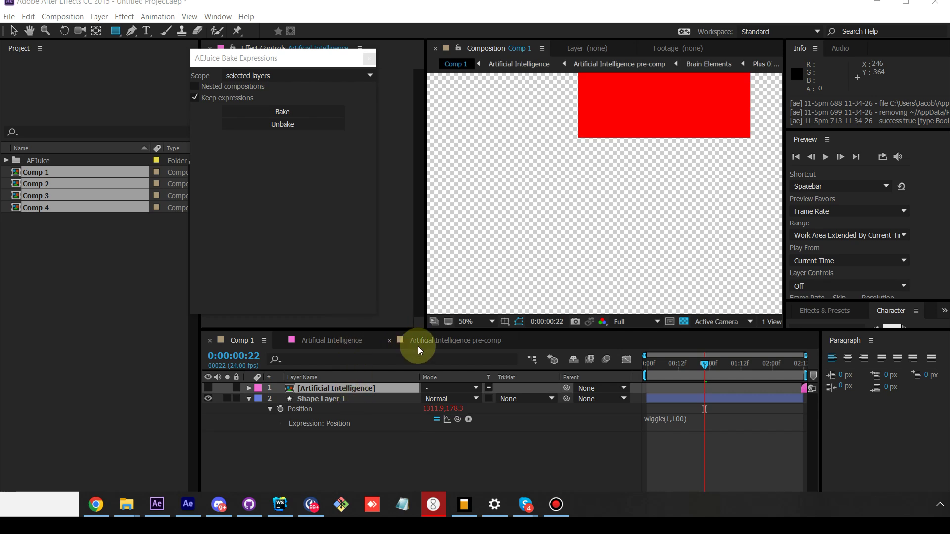
# - Bake Shape Layer 1's wiggle position into keyframes with Keep expressions enabled
pyautogui.click(252, 76)
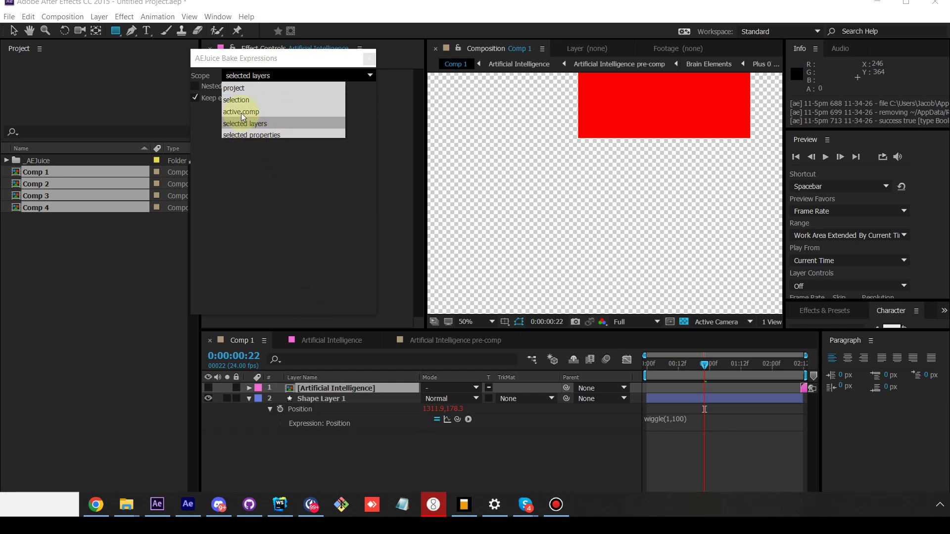
pyautogui.click(327, 216)
pyautogui.click(320, 398)
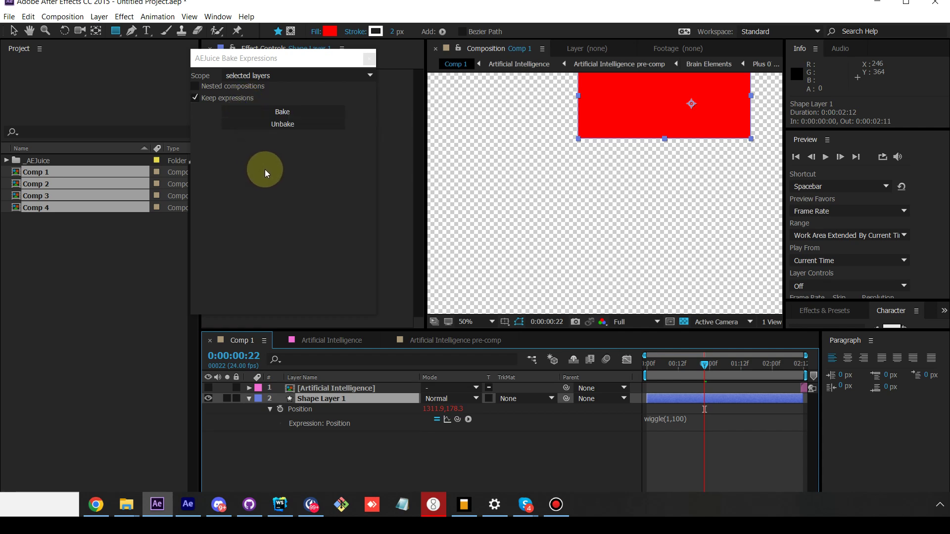
pyautogui.click(283, 113)
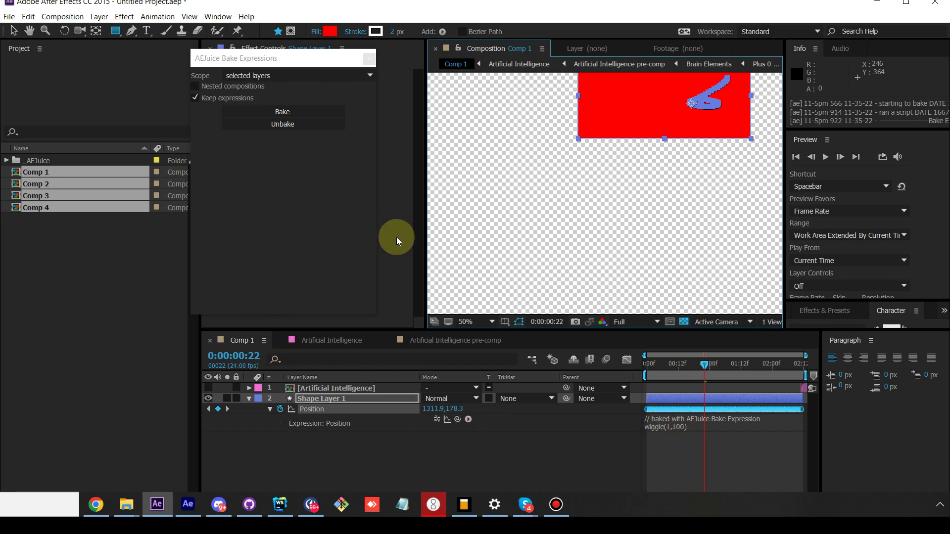
# - Unbake Shape Layer 1's position keyframes and scrub to preview the live wiggle(1,100)
pyautogui.click(280, 130)
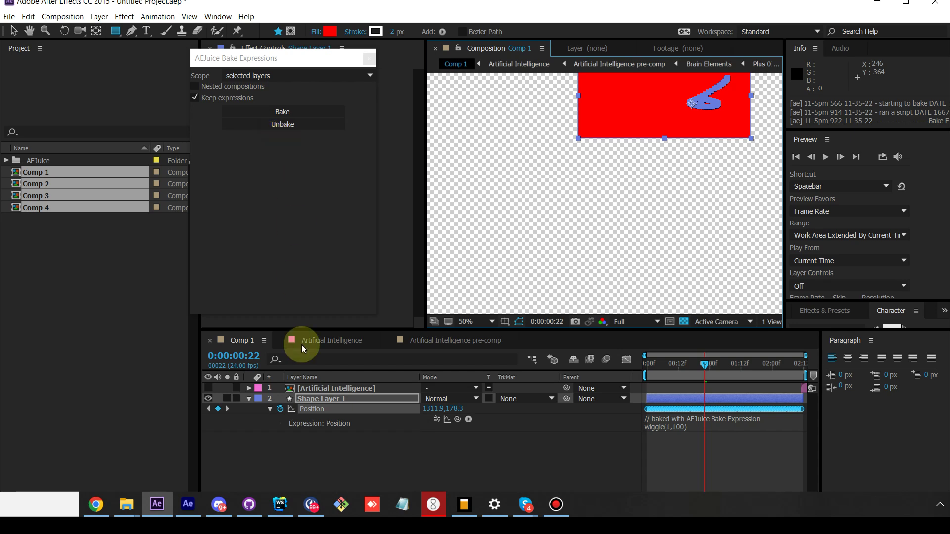
pyautogui.click(289, 125)
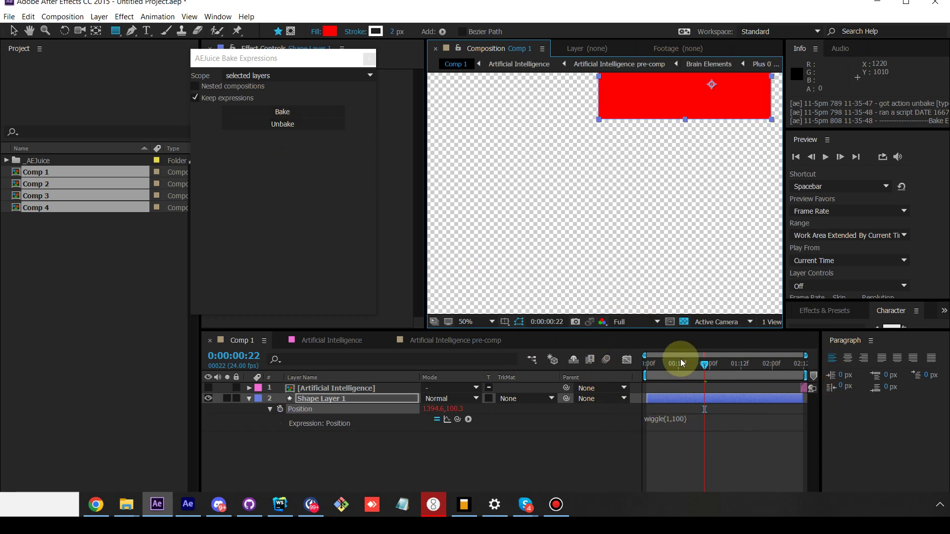
pyautogui.moveTo(680, 358)
pyautogui.mouseDown()
pyautogui.moveTo(683, 368)
pyautogui.moveTo(706, 367)
pyautogui.mouseUp()
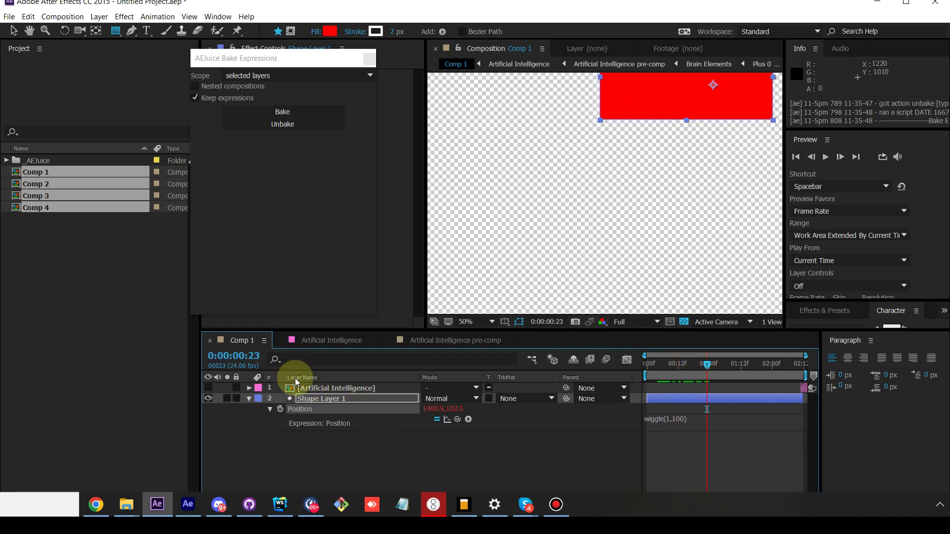
# - Open the Artificial Intelligence pre-comp from the timeline
pyautogui.click(342, 390)
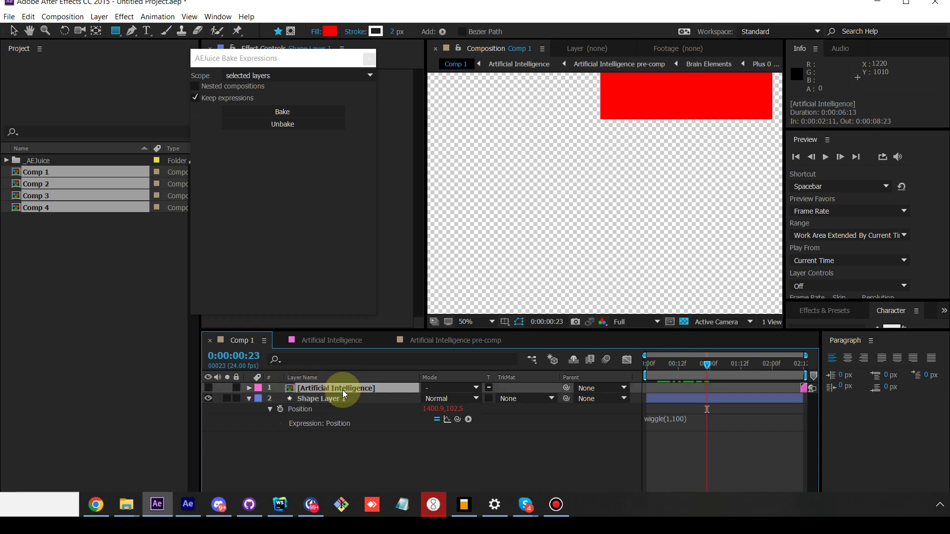
pyautogui.doubleClick(342, 389)
pyautogui.doubleClick(334, 397)
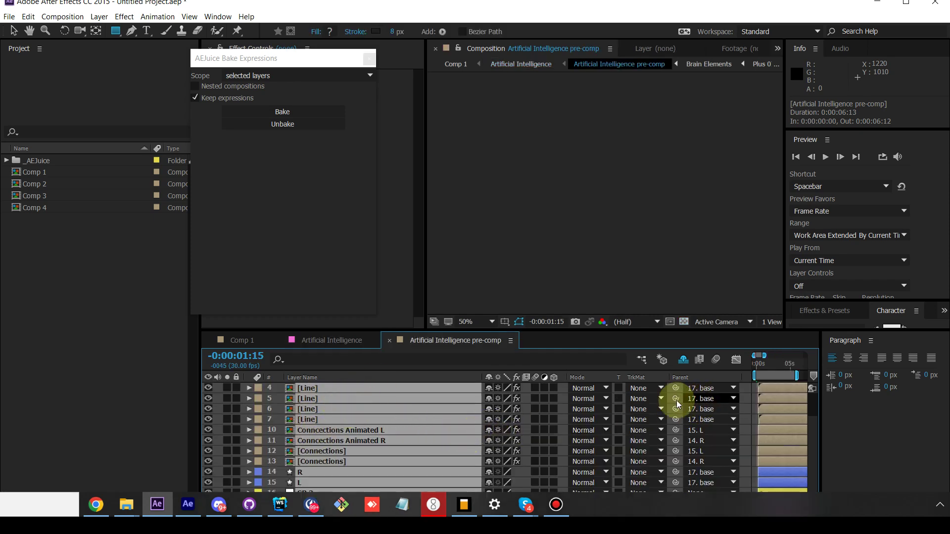
# - Set the bake scope to active comp and include nested compositions
pyautogui.click(262, 76)
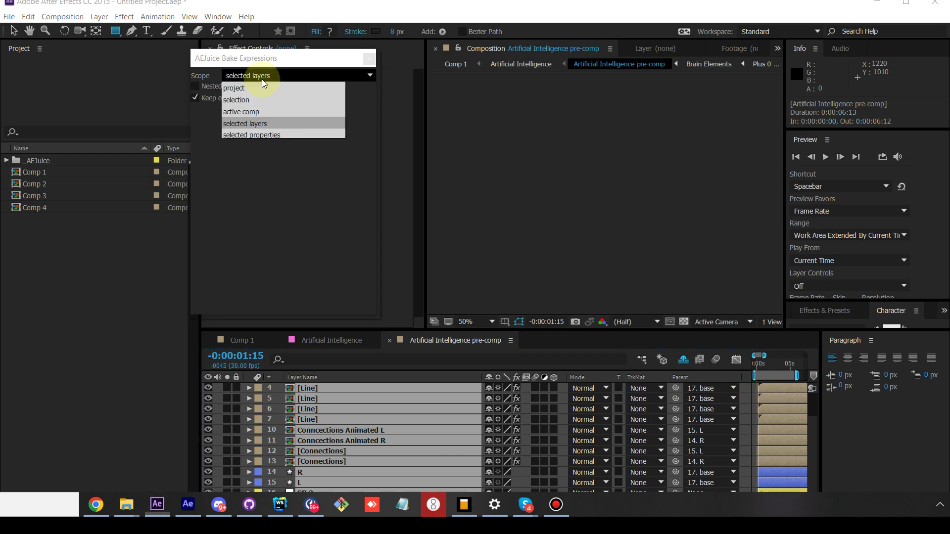
pyautogui.click(247, 111)
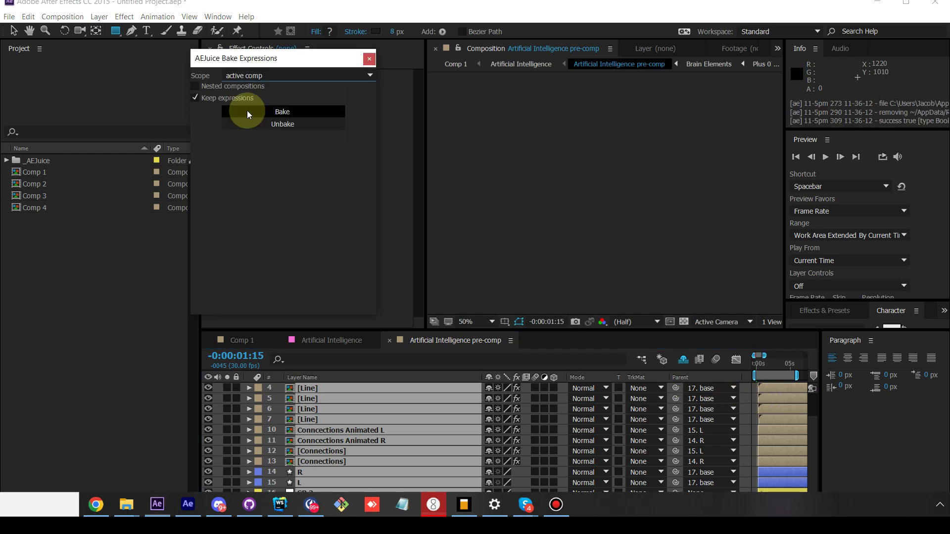
pyautogui.click(197, 88)
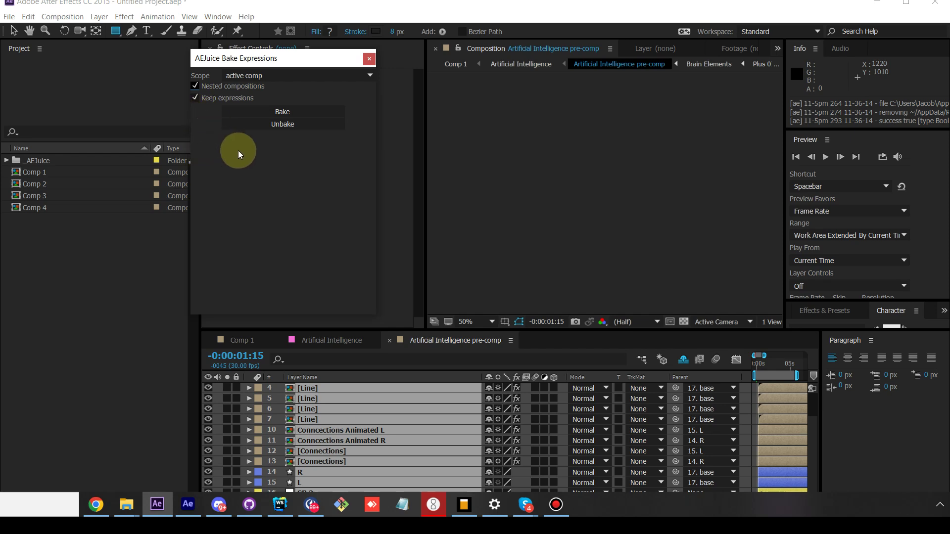
# - Bake every expression in the Artificial Intelligence pre-comp and its nested comps
pyautogui.click(277, 113)
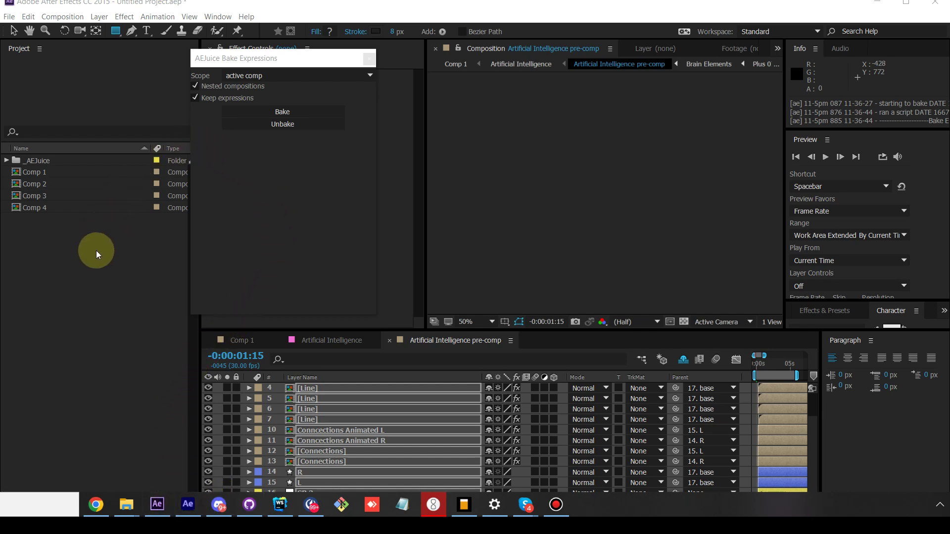
pyautogui.click(286, 80)
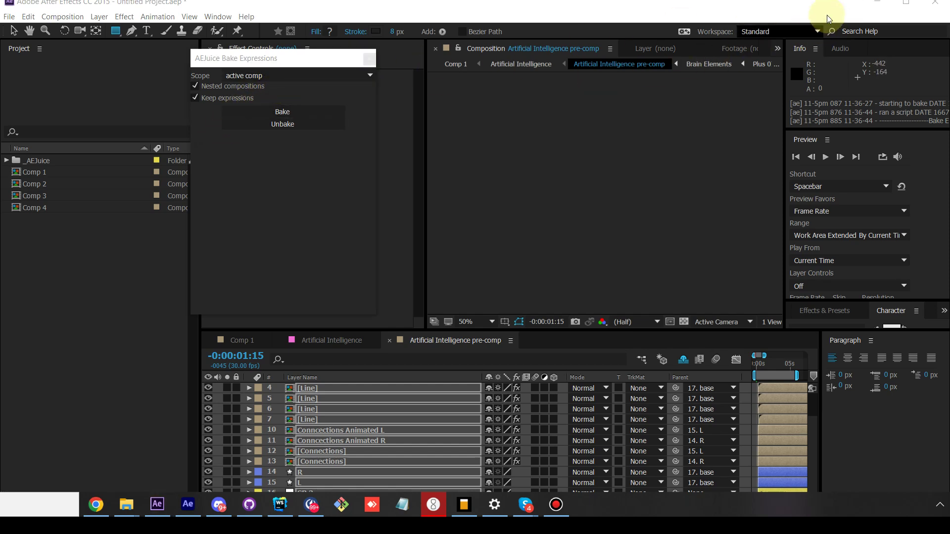
# - Bake expressions across the entire project using the project scope
pyautogui.click(300, 77)
pyautogui.click(275, 88)
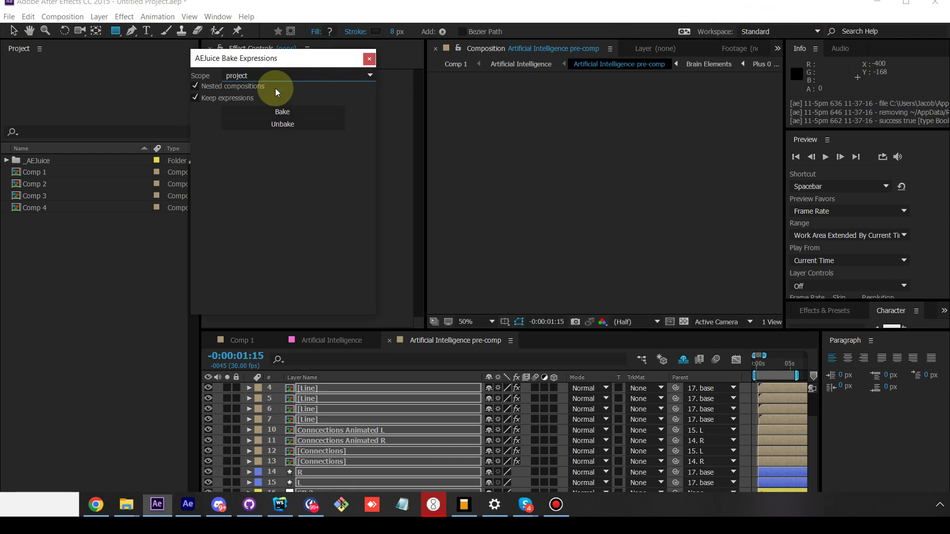
pyautogui.click(244, 113)
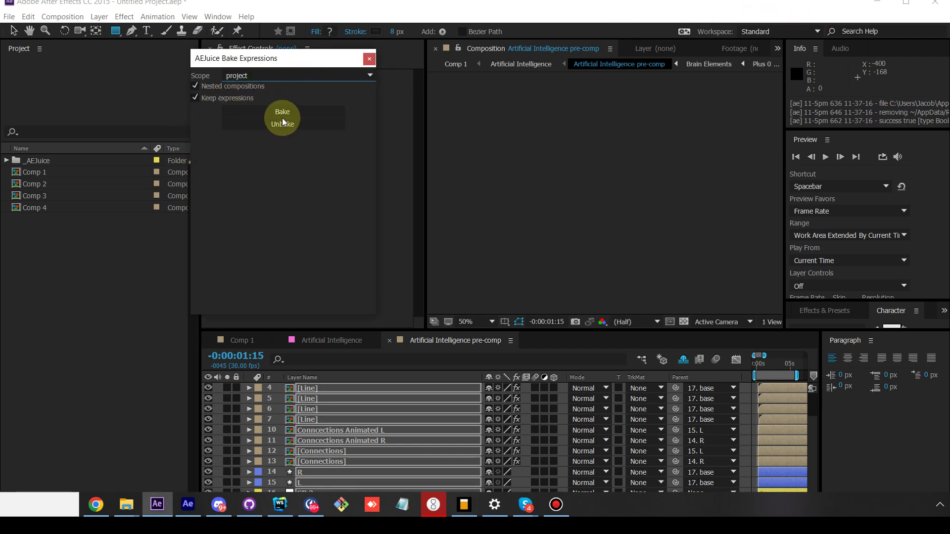
# - Switch the bake scope to selection and select Comp 2, Comp 3 and Comp 4
pyautogui.click(239, 77)
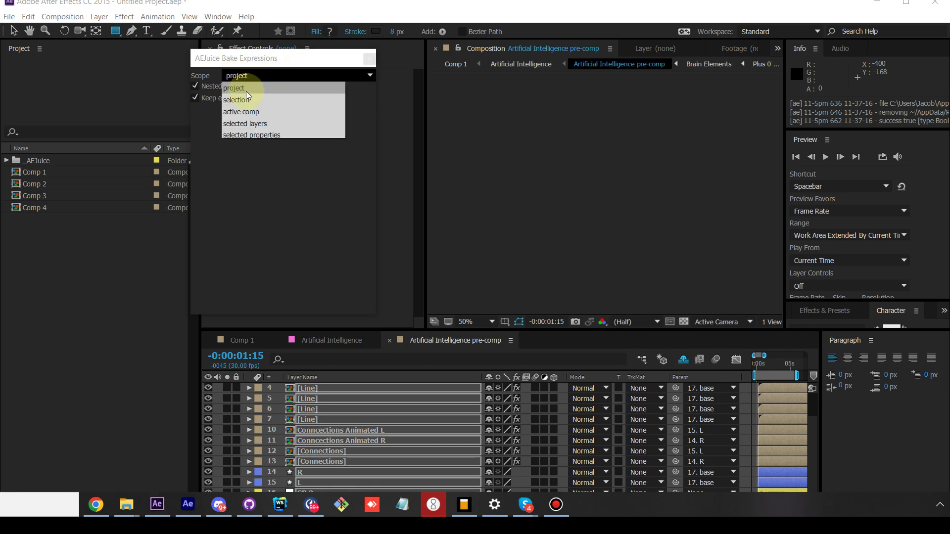
pyautogui.click(246, 94)
pyautogui.moveTo(41, 221); pyautogui.dragTo(21, 188)
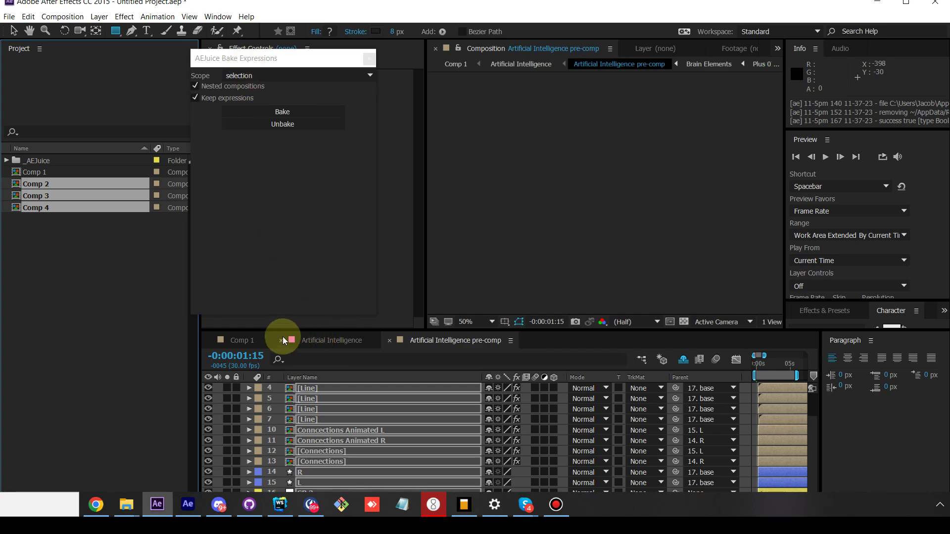
# - Return to Comp 1 and its live wiggle(1,100) Shape Layer 1
pyautogui.click(249, 339)
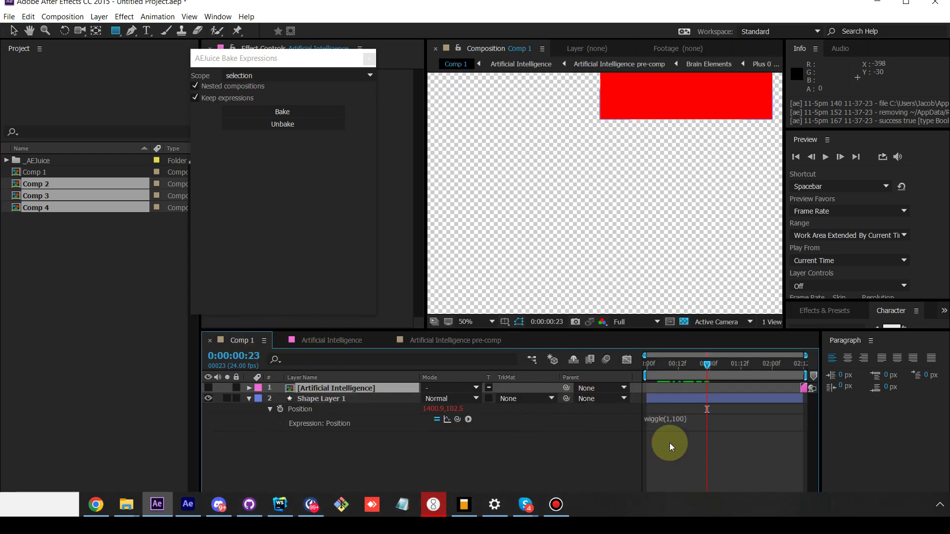